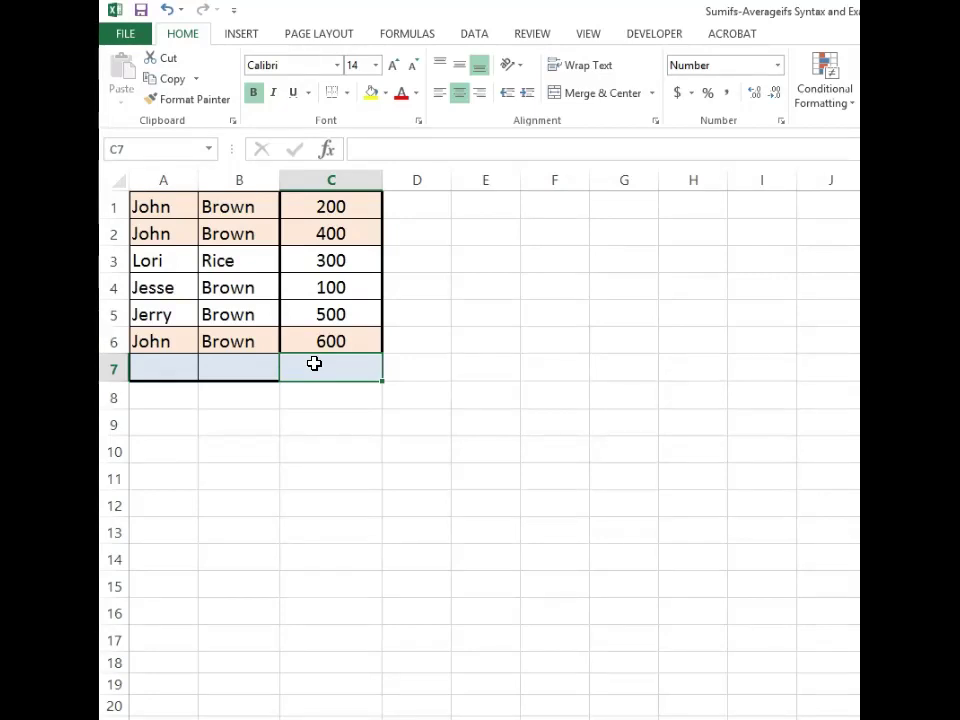
- Enter =SUMIFS(C1:C6,A1:A6,"John",B1:B6,"Brown") in cell C7
double_click(314, 363)
text(=sumifs)
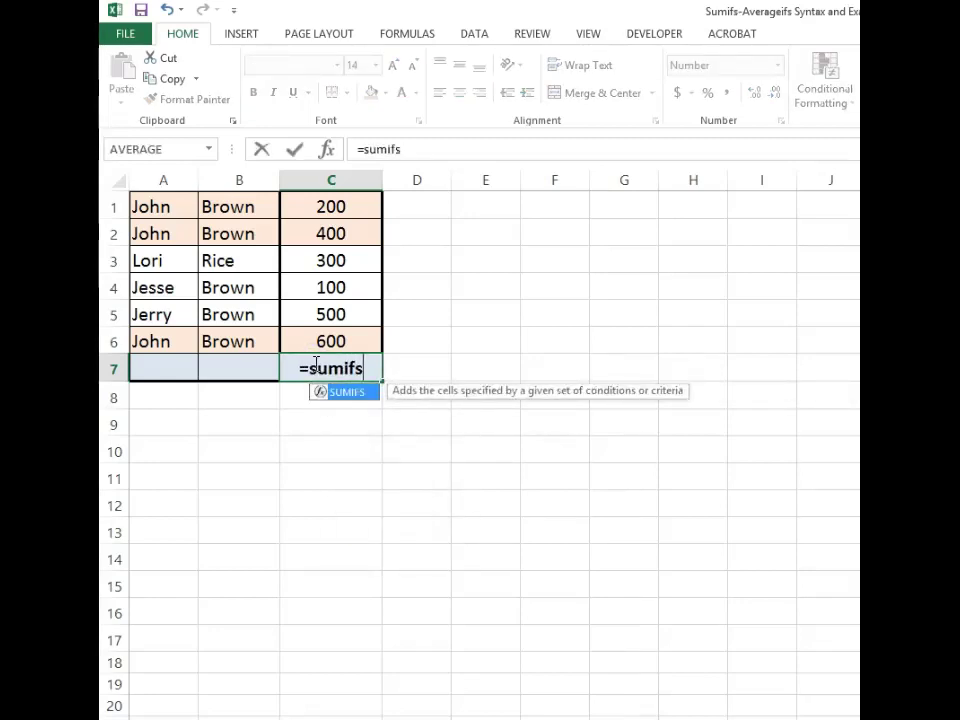
text(()
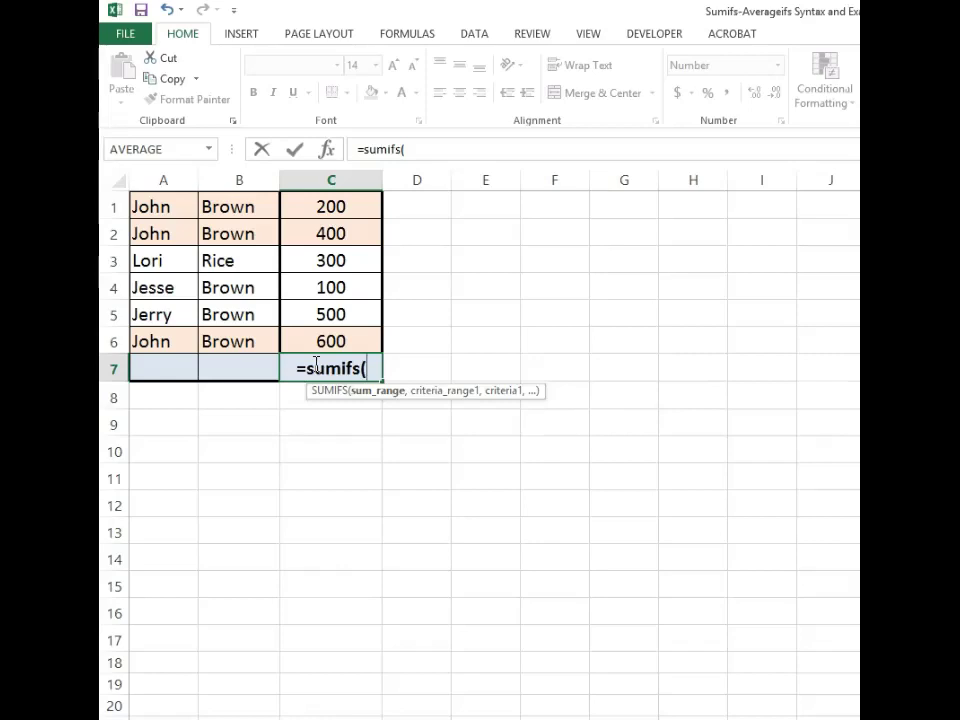
drag(336, 203, 312, 332)
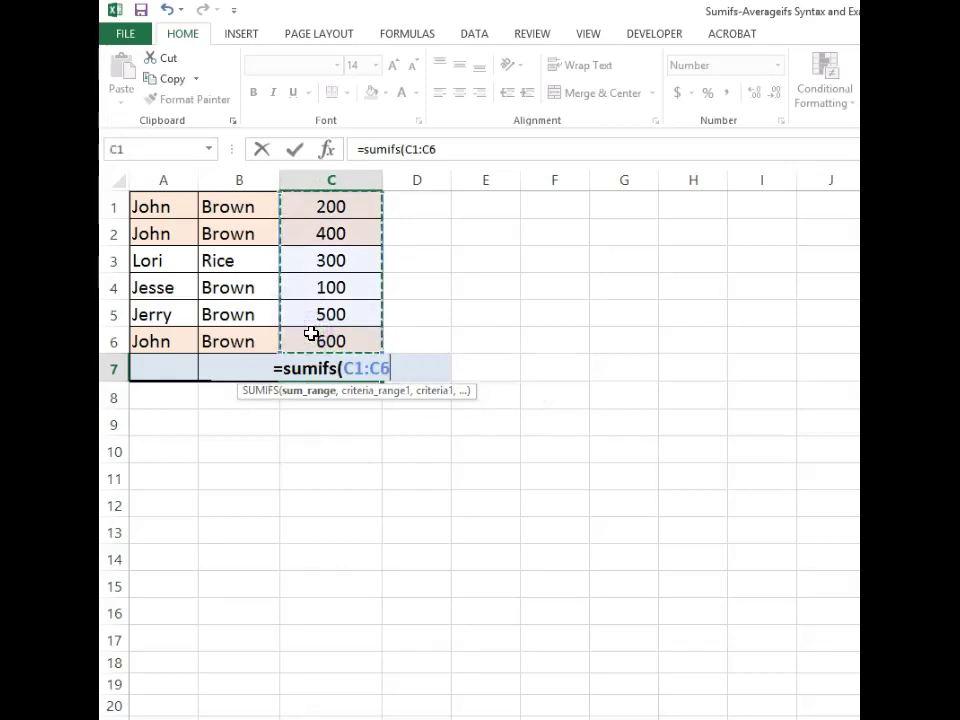
text(,)
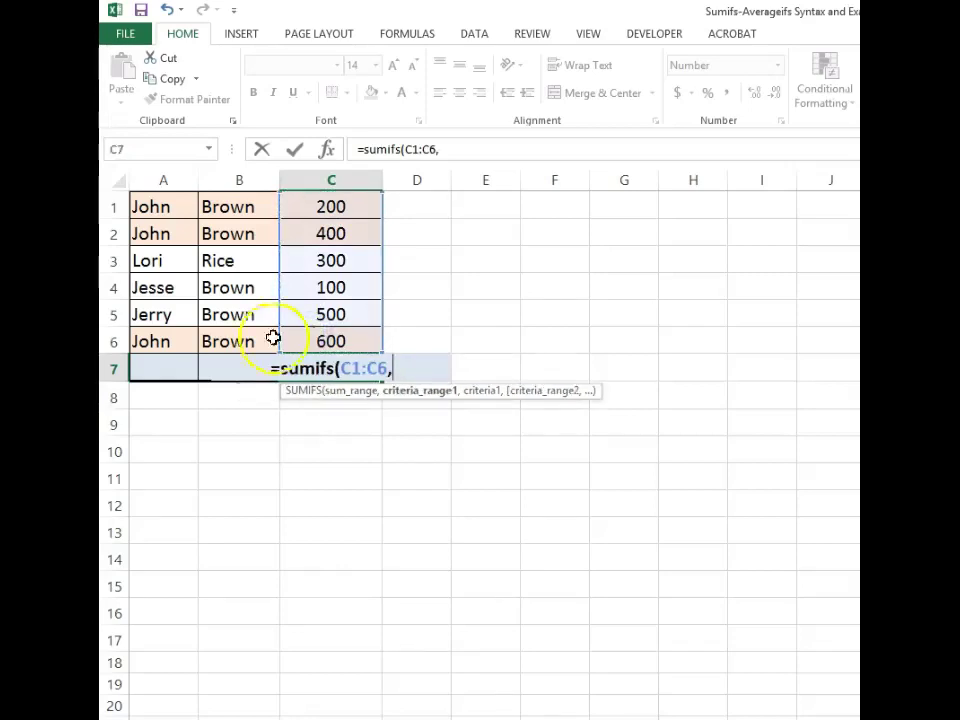
drag(161, 203, 137, 341)
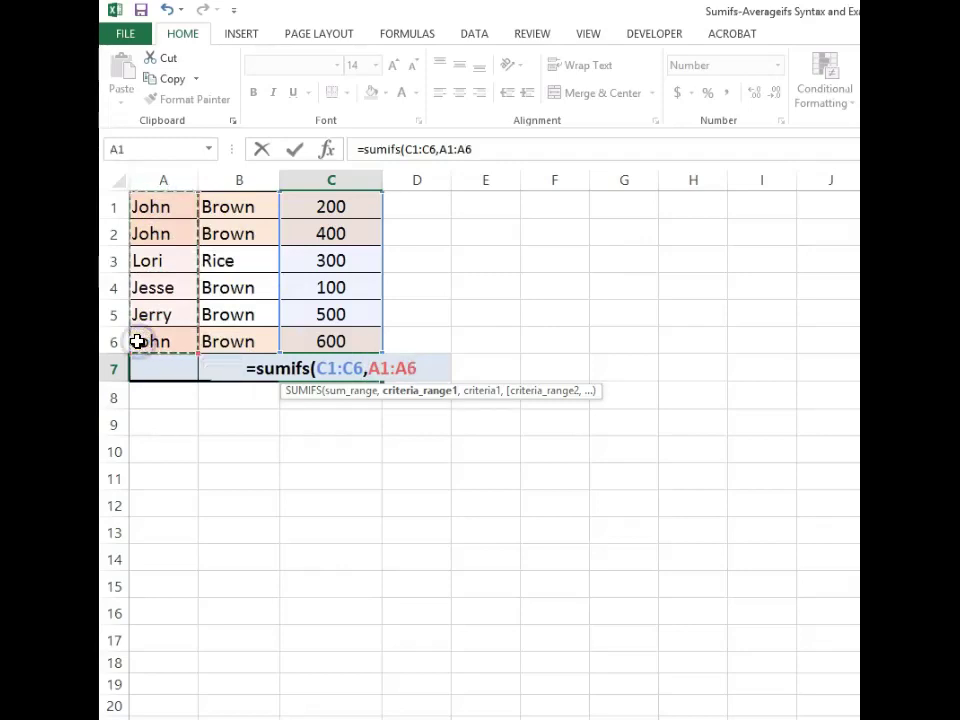
text(,)
text("HO)
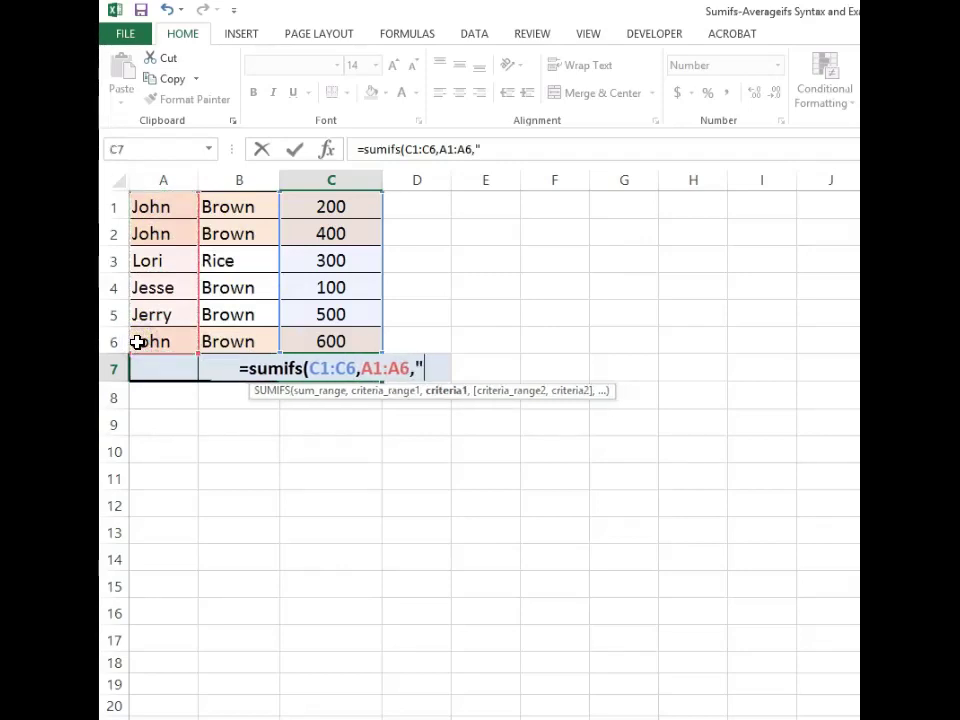
key(BackSpace)
key(BackSpace)
text(Joh)
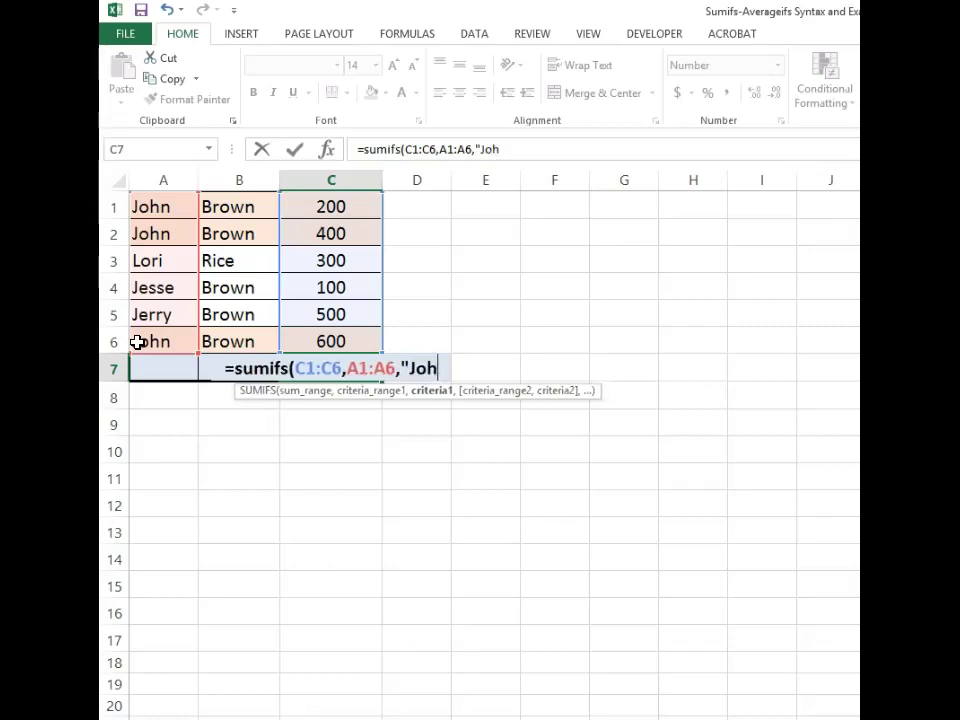
text(n",)
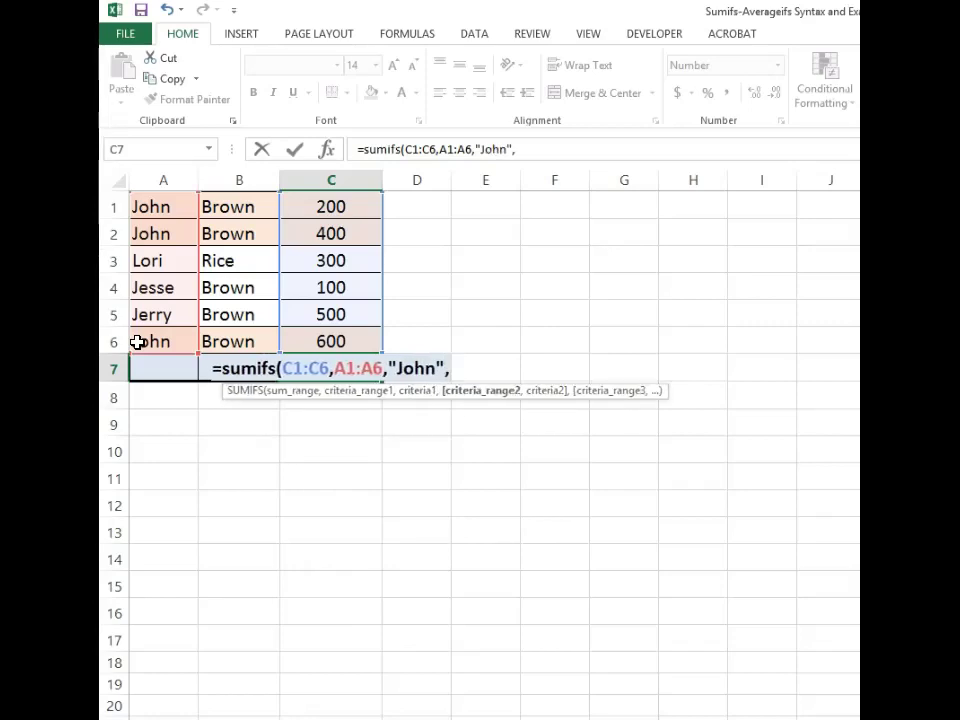
drag(222, 205, 215, 341)
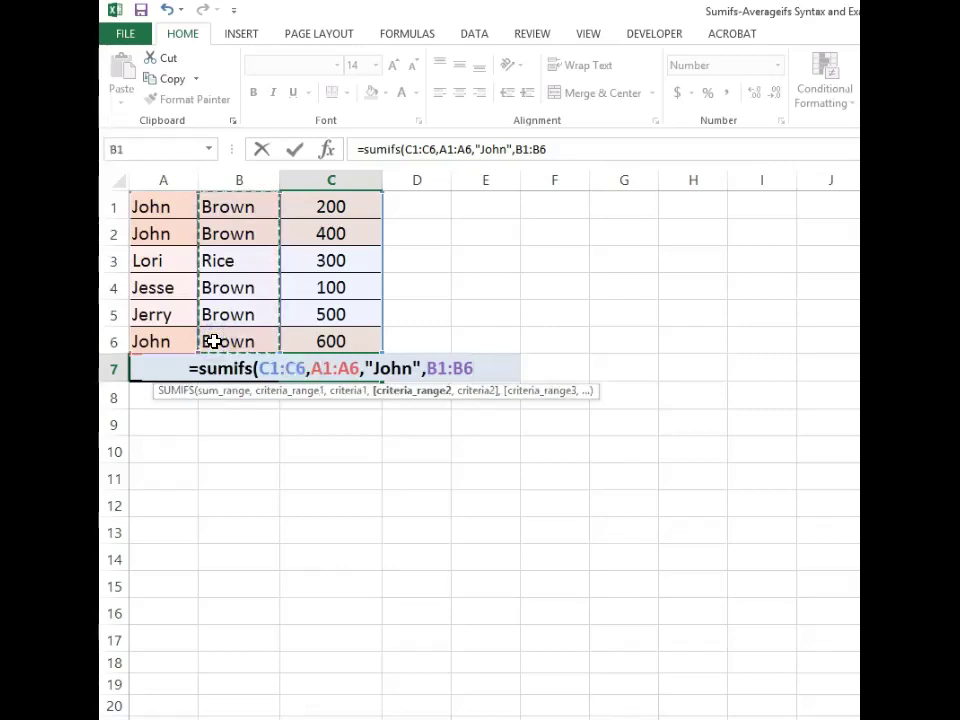
text(,")
text(brow)
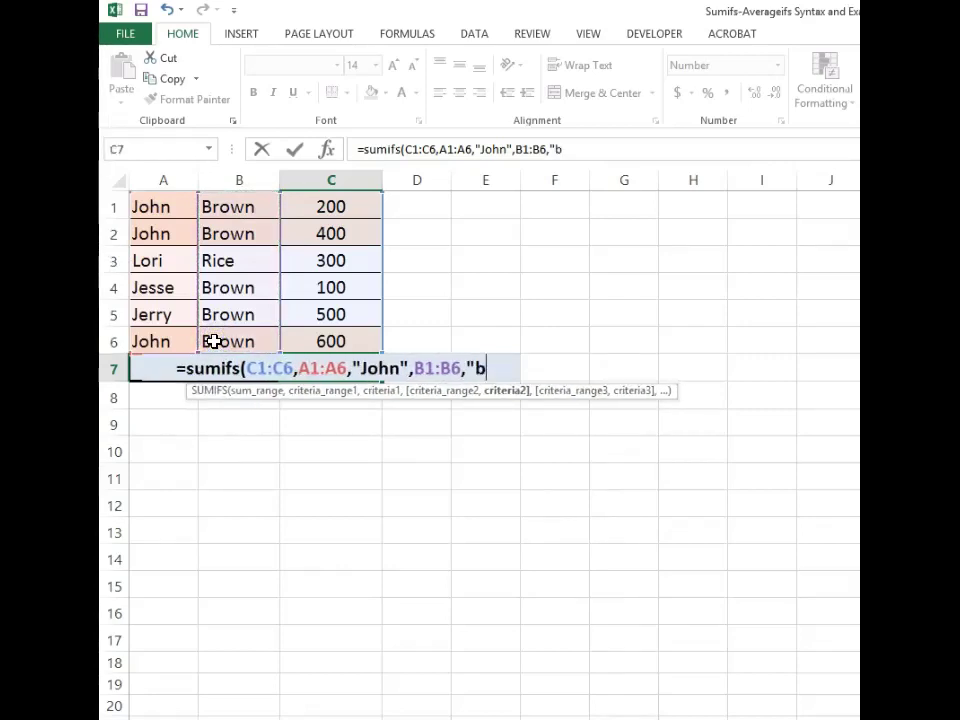
key(BackSpace)
key(BackSpace)
key(BackSpace)
key(BackSpace)
key(BackSpace)
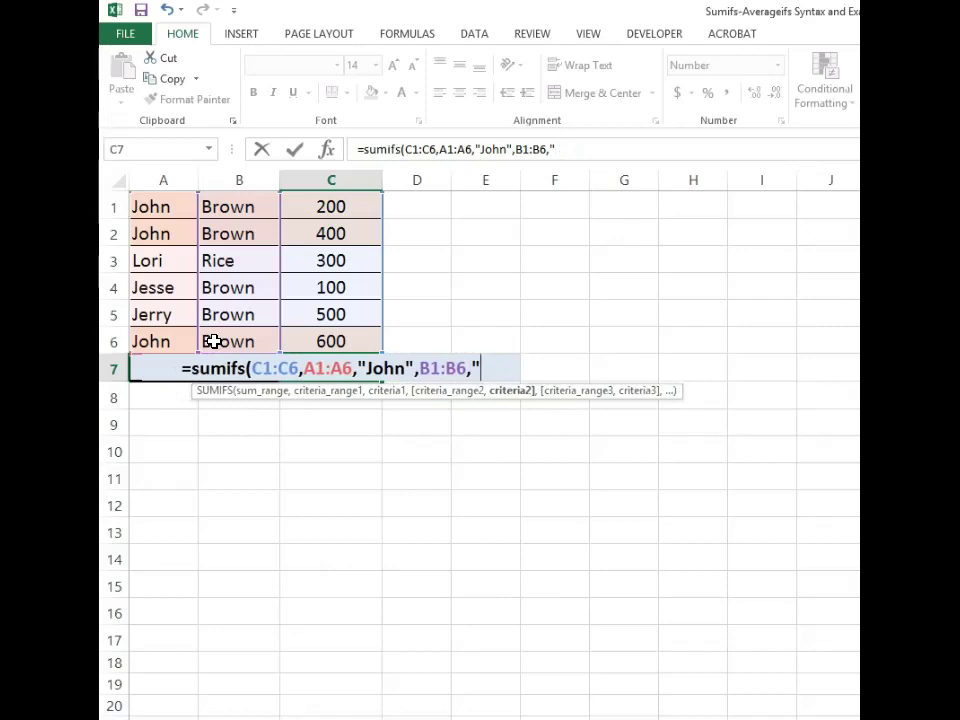
text("Brown)
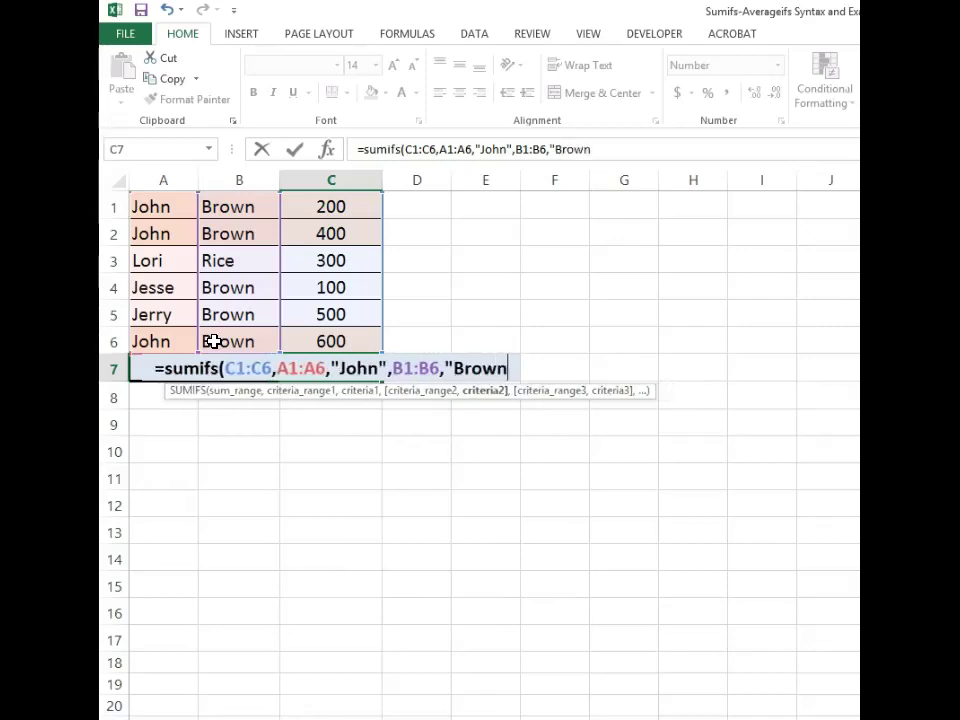
text(")
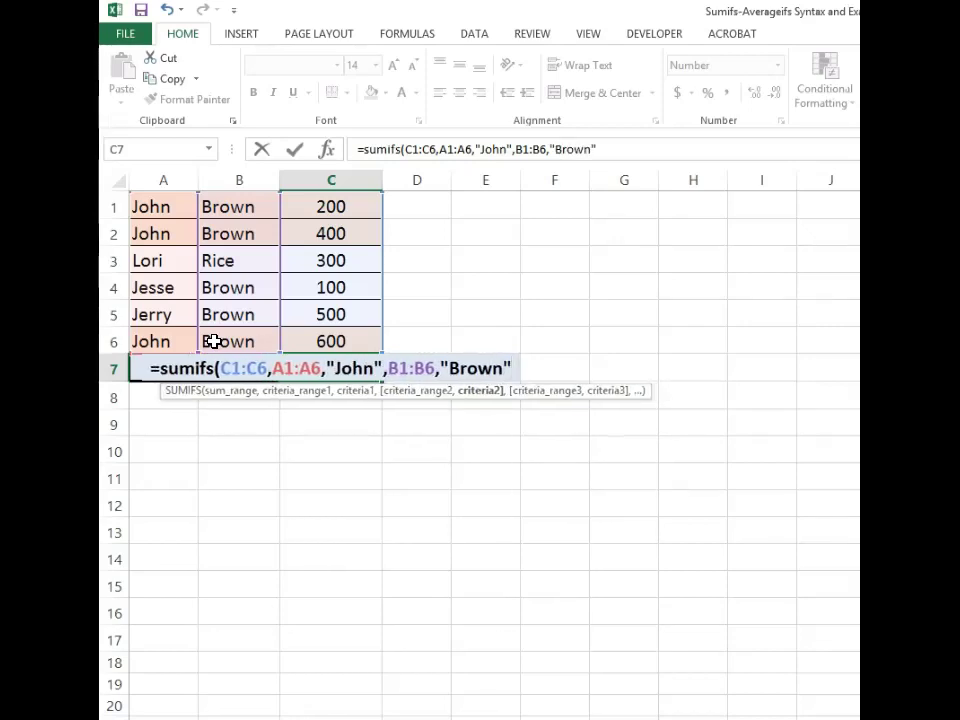
text())
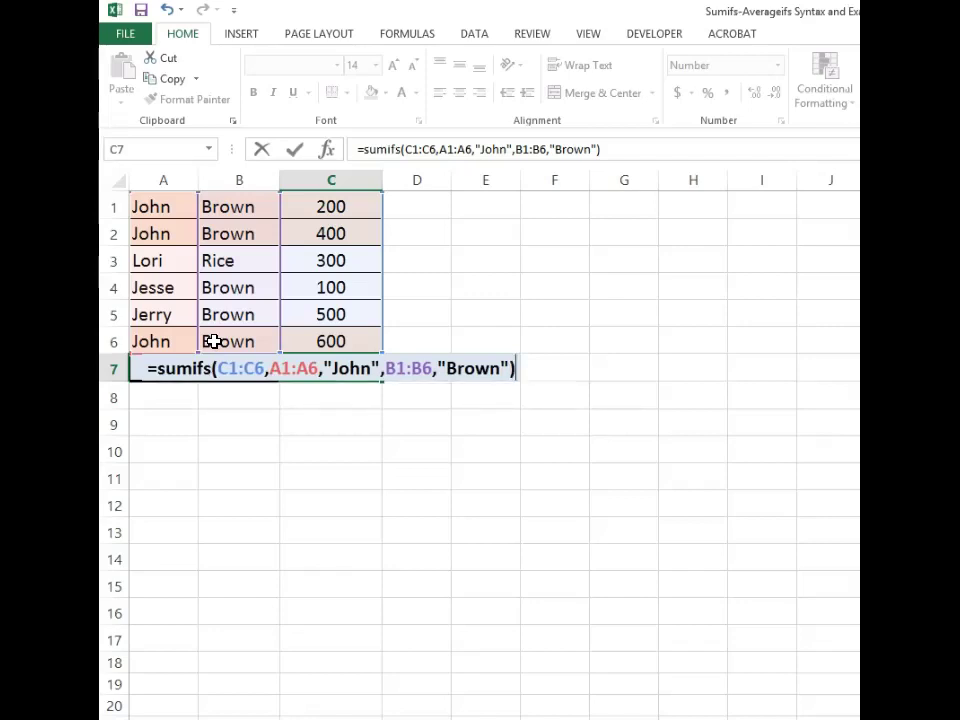
key(Return)
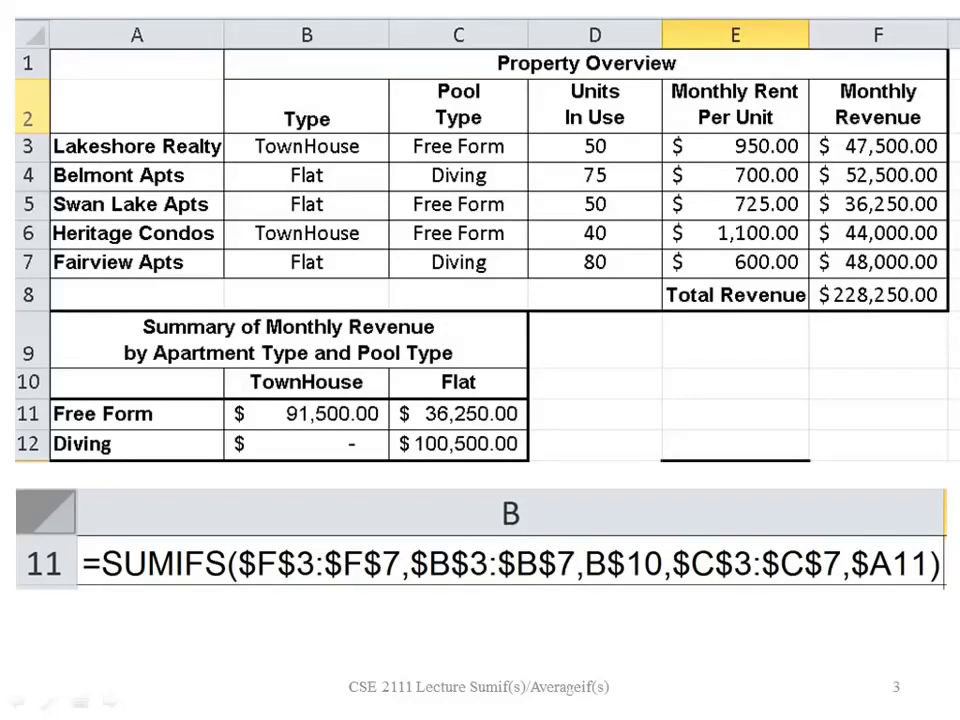
- Maximize the property workbook and begin a SUMIFS in B11 summing F3:F7
key(alt+Tab)
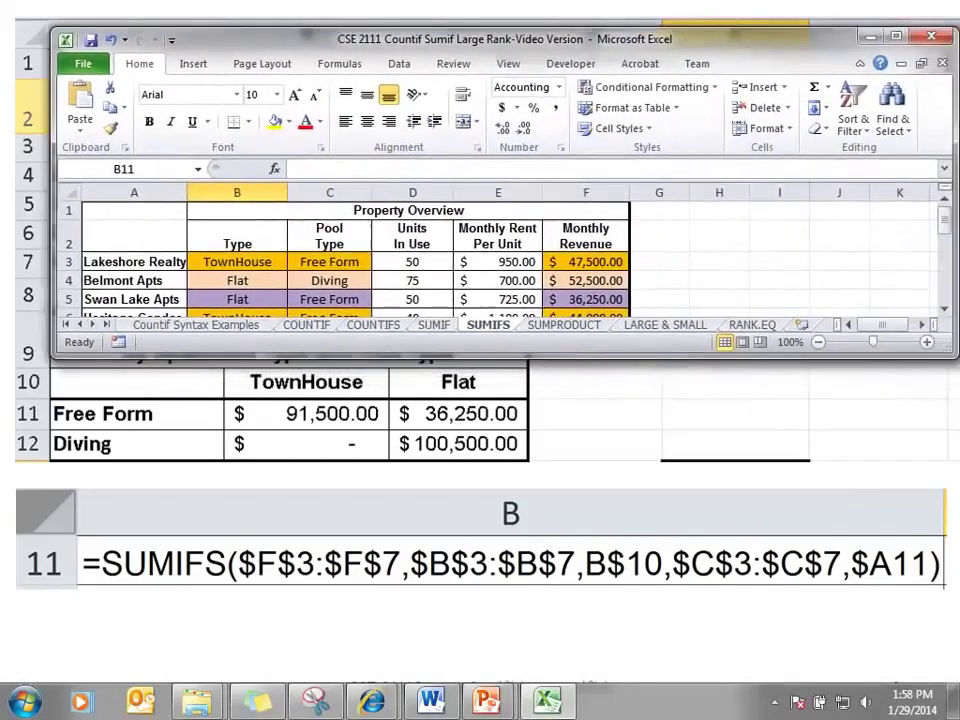
double_click(660, 26)
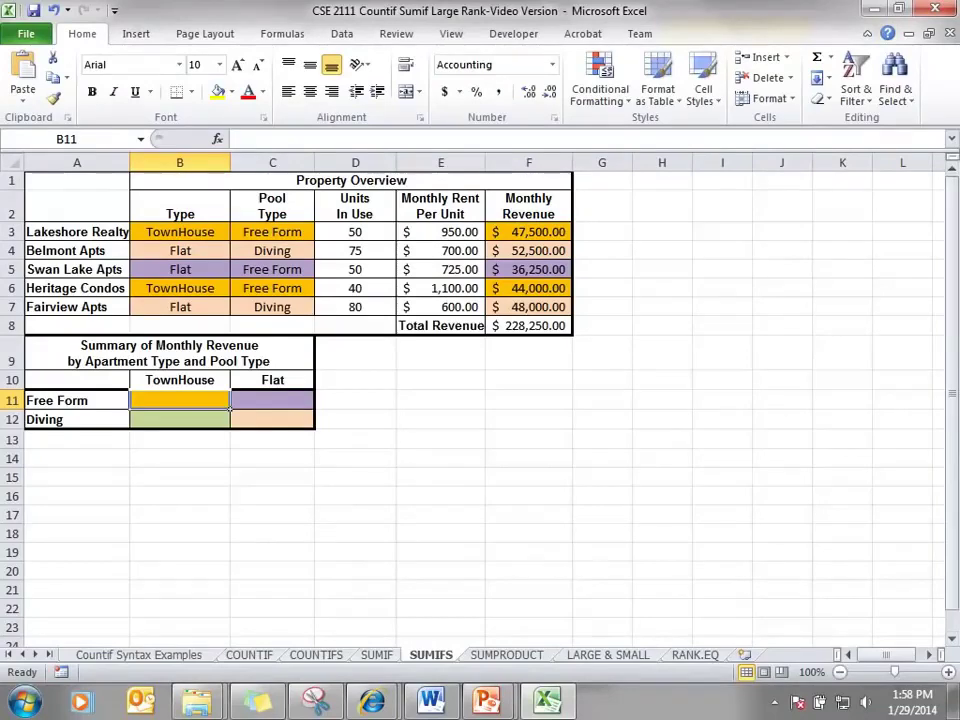
text(=sumi)
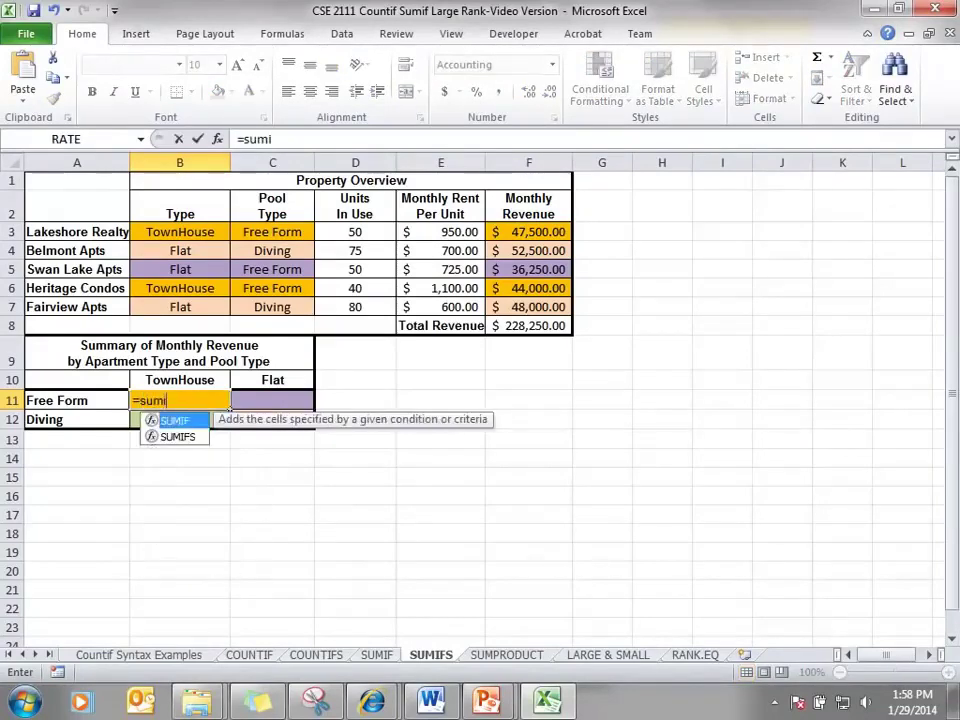
text(fs()
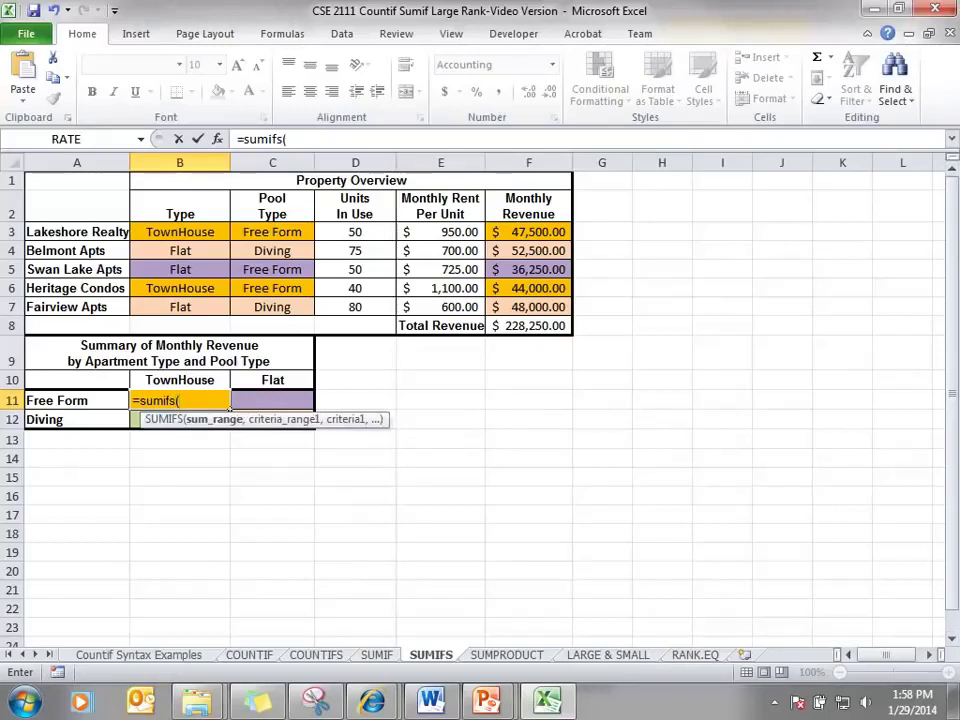
drag(529, 231, 529, 307)
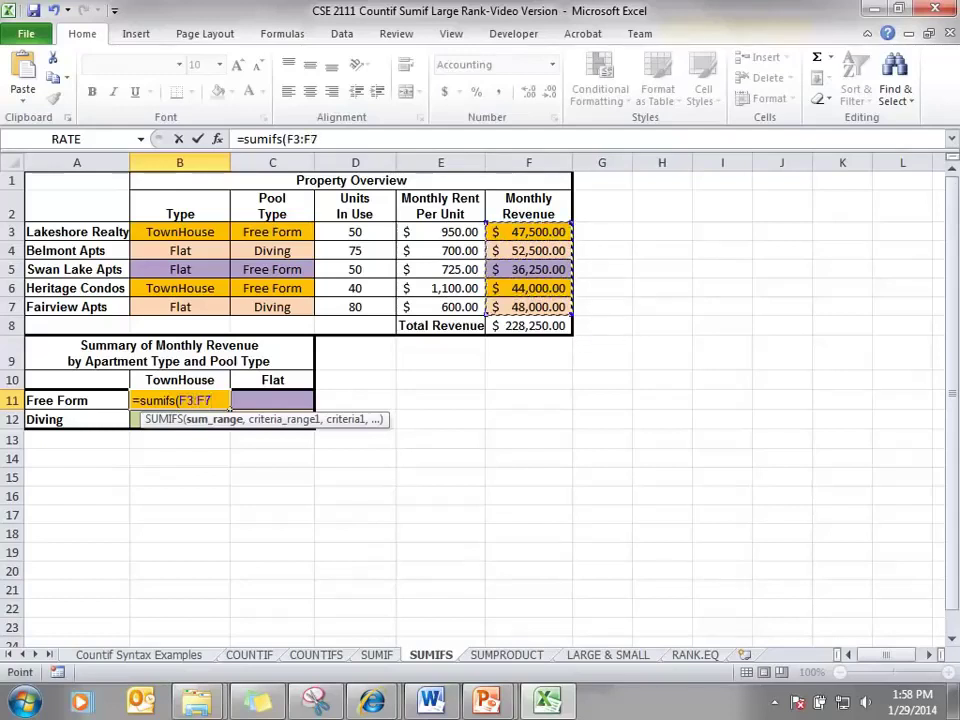
text(,)
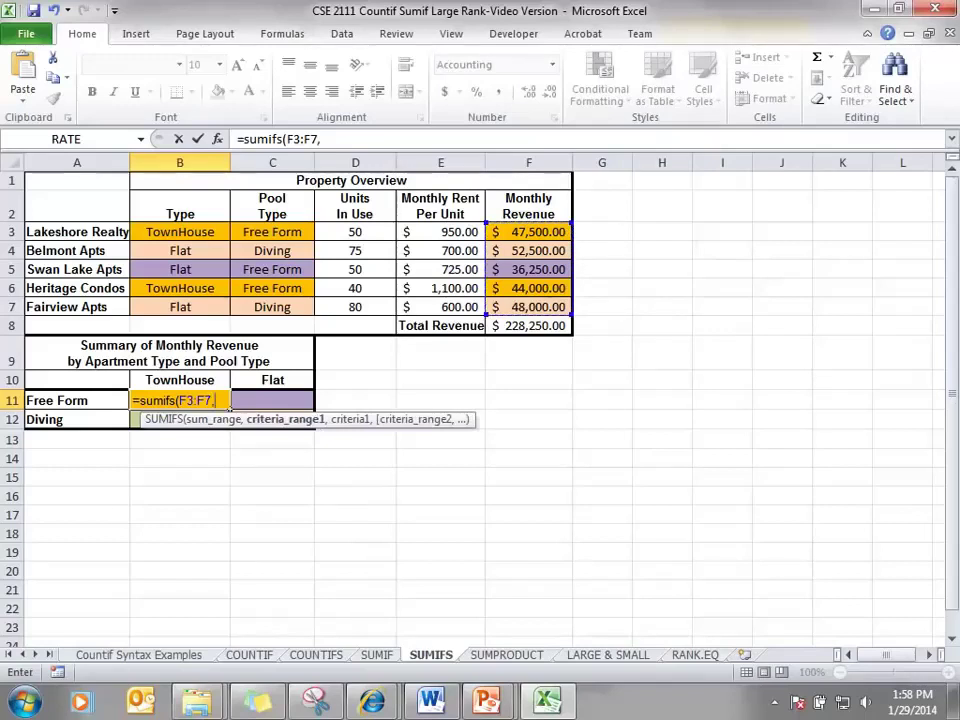
- Add criteria B3:B7 matching B10 and C3:C7 matching A11, giving $91,500.00
key(Up)
key(Up)
key(Up)
key(Up)
key(Up)
key(Up)
key(Up)
key(Up)
key(shift+Down)
key(shift+Down)
key(shift+Down)
key(shift+Down)
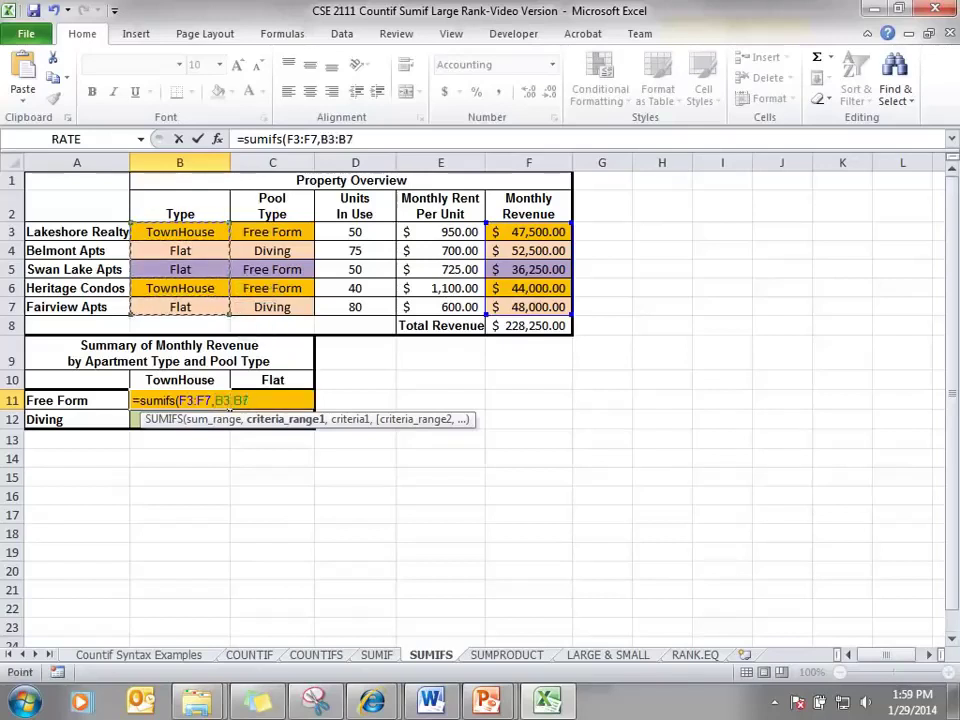
text(,)
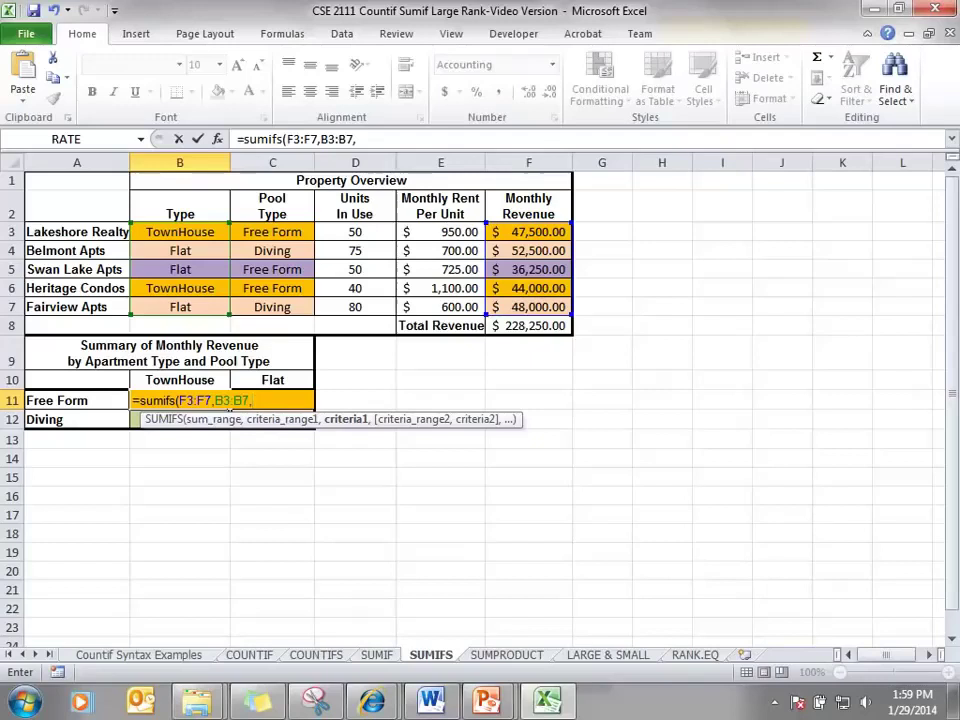
click(185, 381)
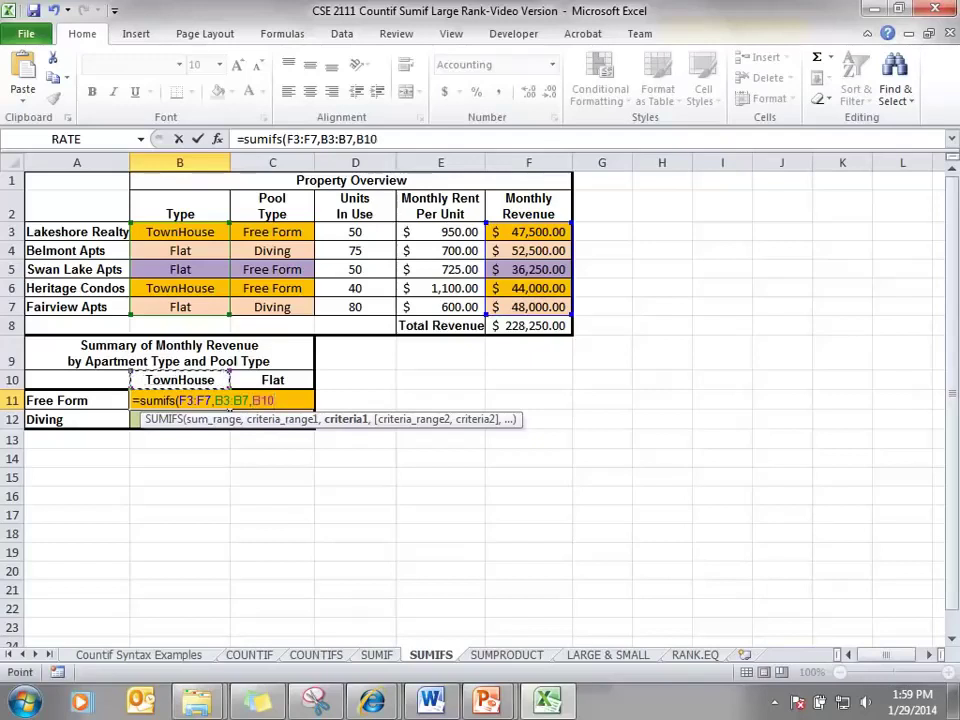
text(,)
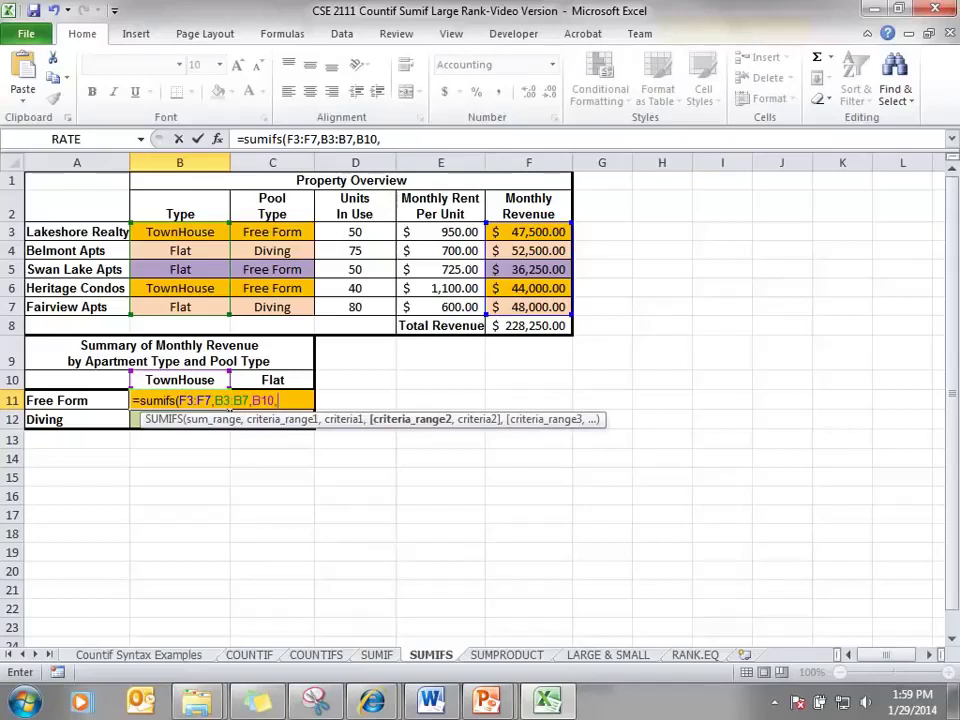
drag(285, 232, 300, 307)
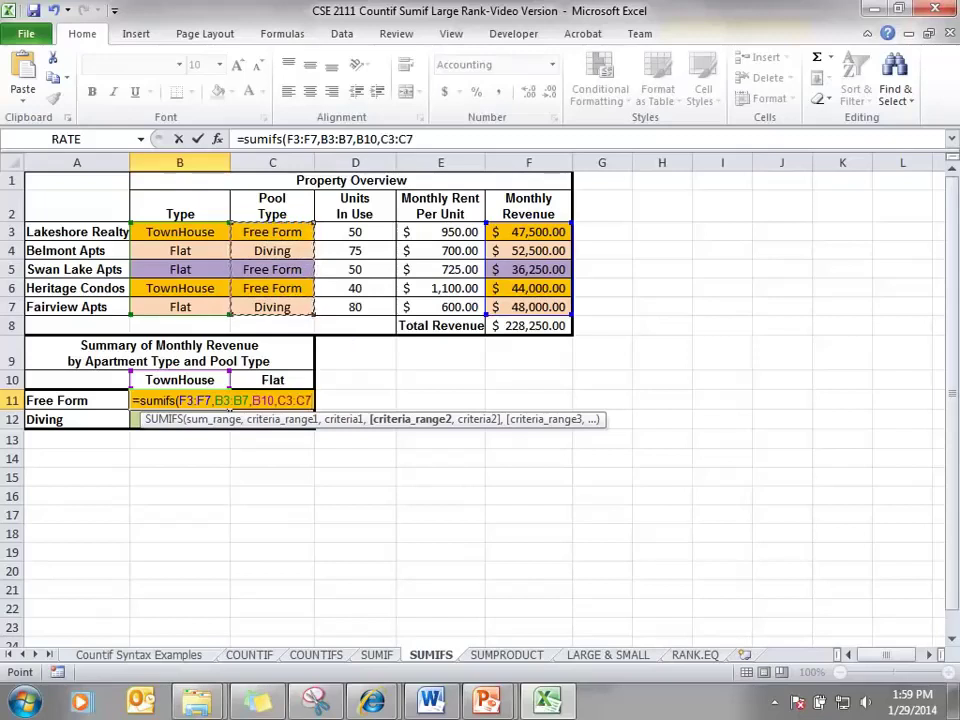
text(,)
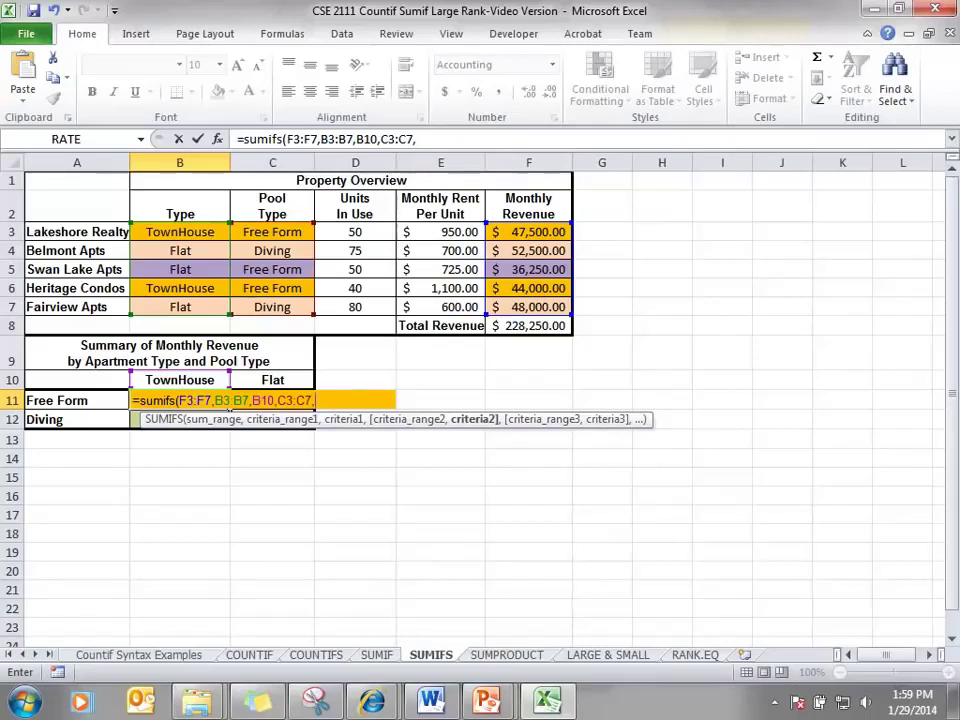
key(Left)
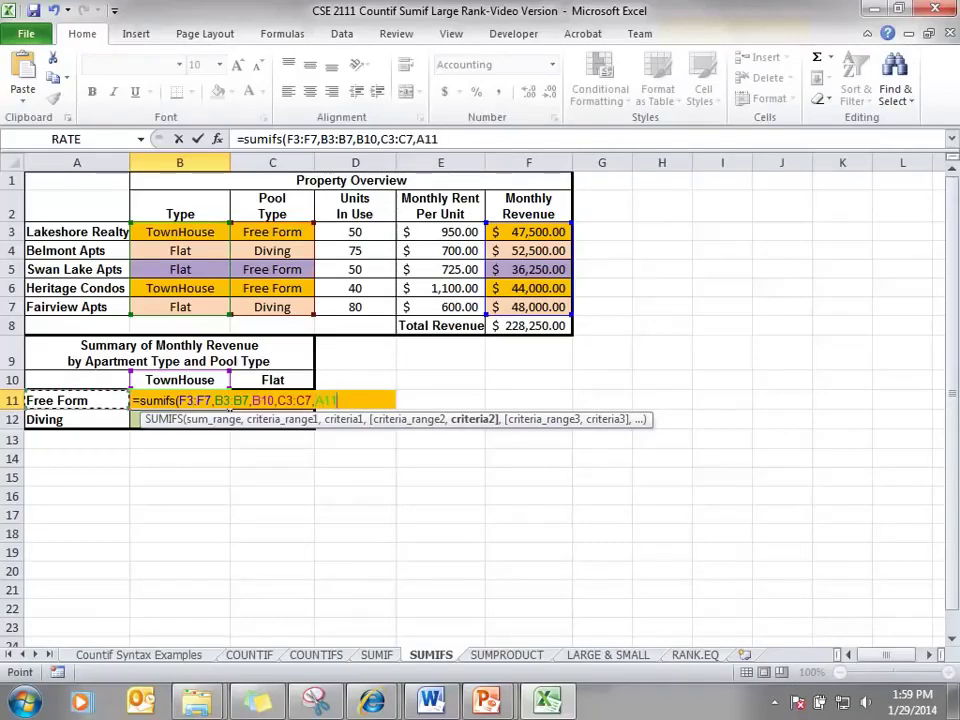
text())
key(Return)
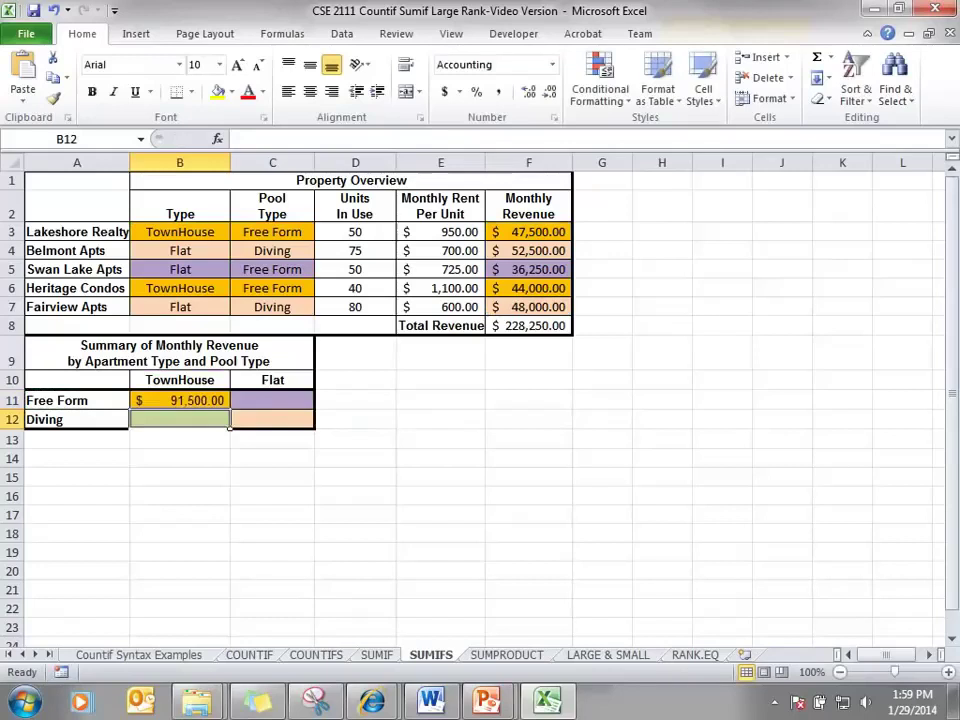
- Select B11 and place the cursor in its SUMIFS formula in the formula bar
click(180, 400)
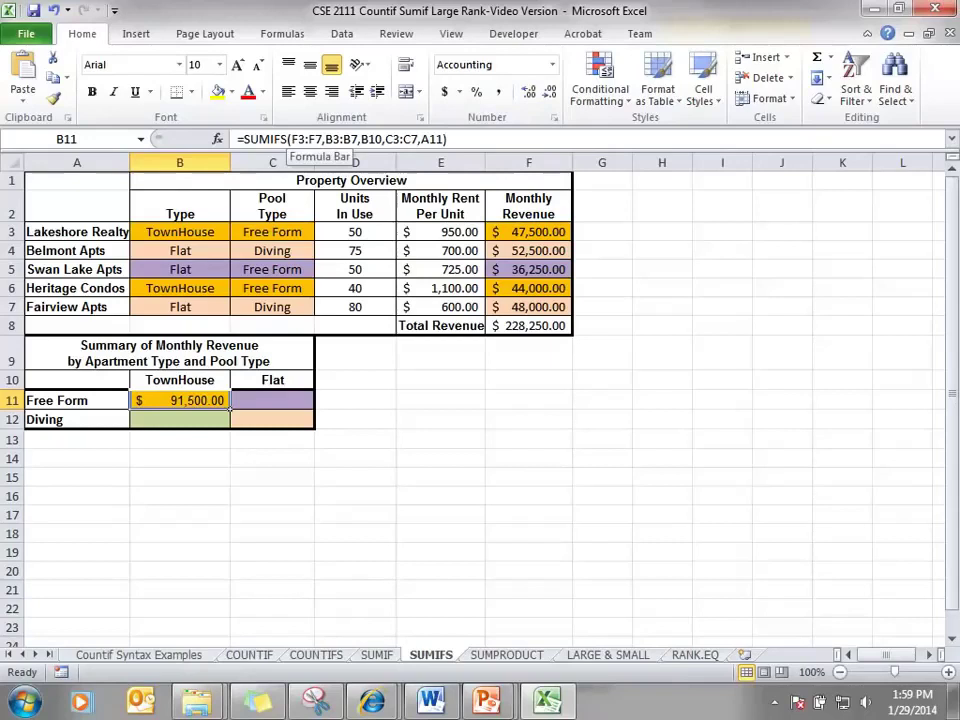
click(291, 139)
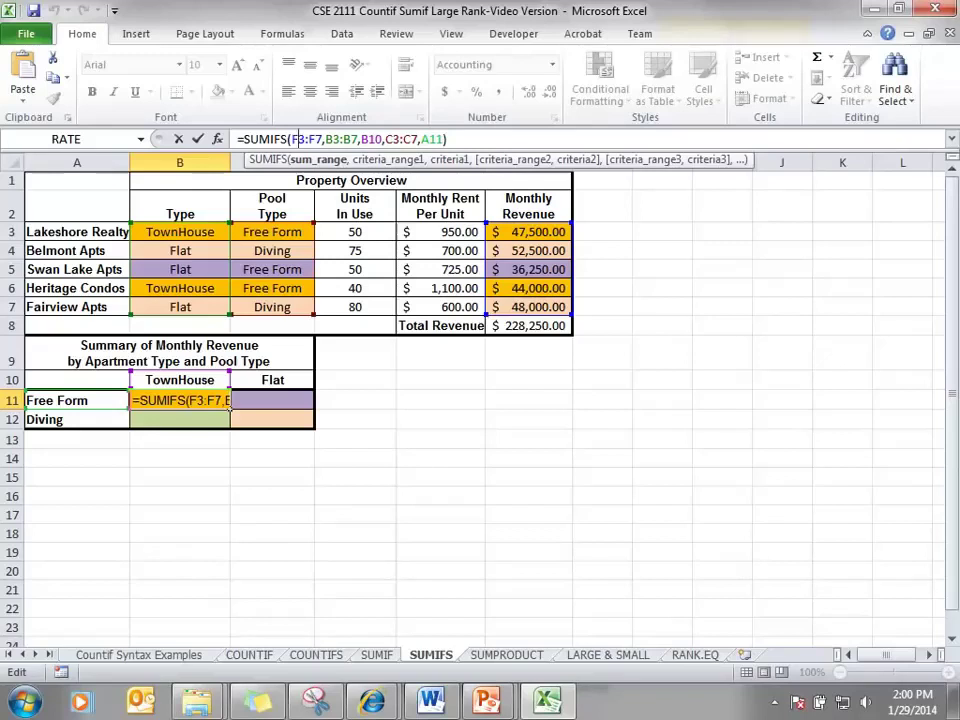
- Make the F3:F7 and B3:B7 ranges absolute ($F$3:$F$7, $B$3:$B$7)
key(F4)
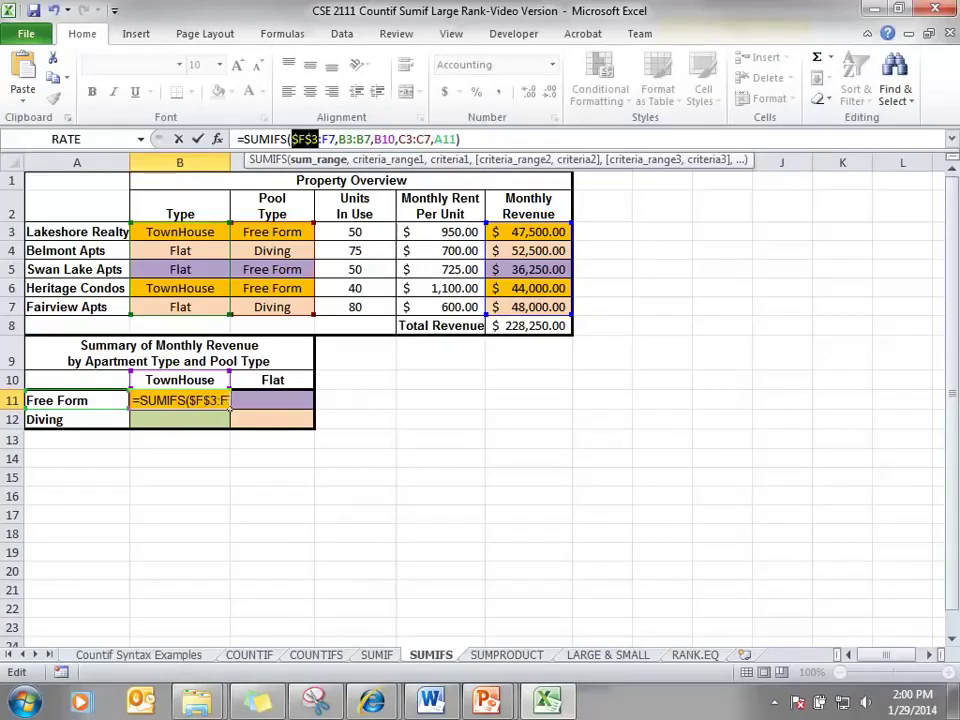
click(334, 139)
key(F4)
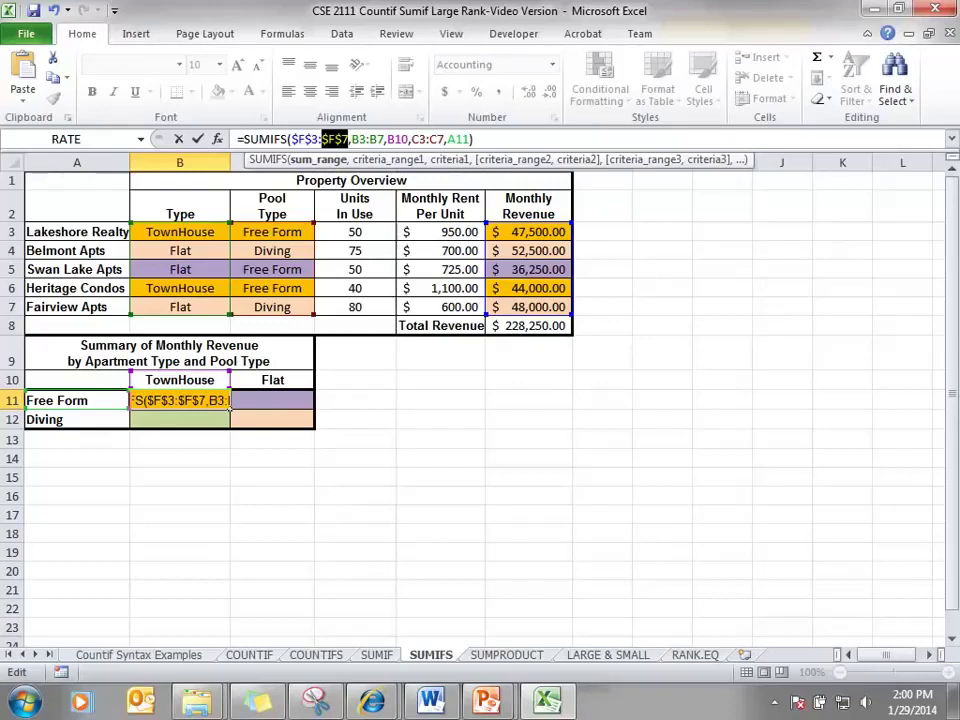
key(Right)
key(Right)
key(F4)
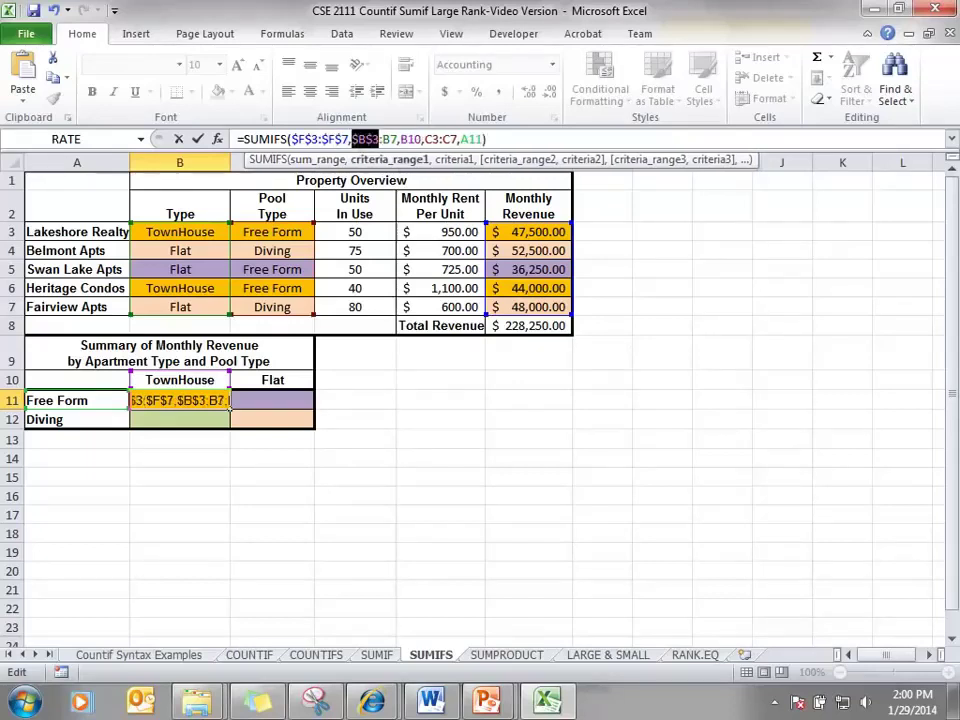
key(Right)
key(Right)
key(F4)
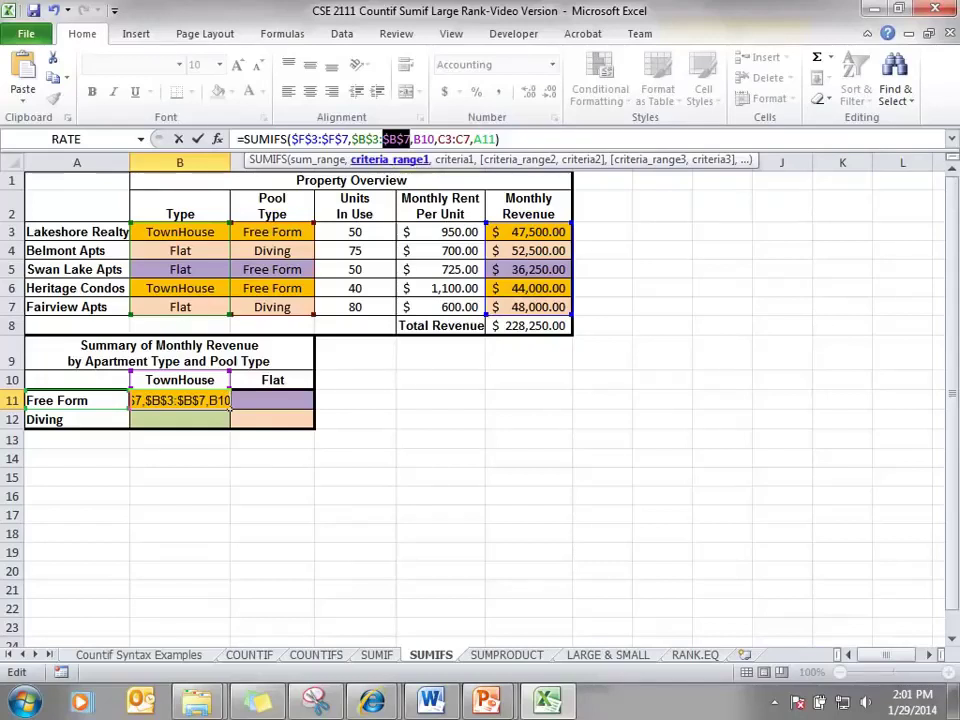
- Change the criteria to B$10, $C$3:$C$7 and $A11, and commit the formula
click(418, 139)
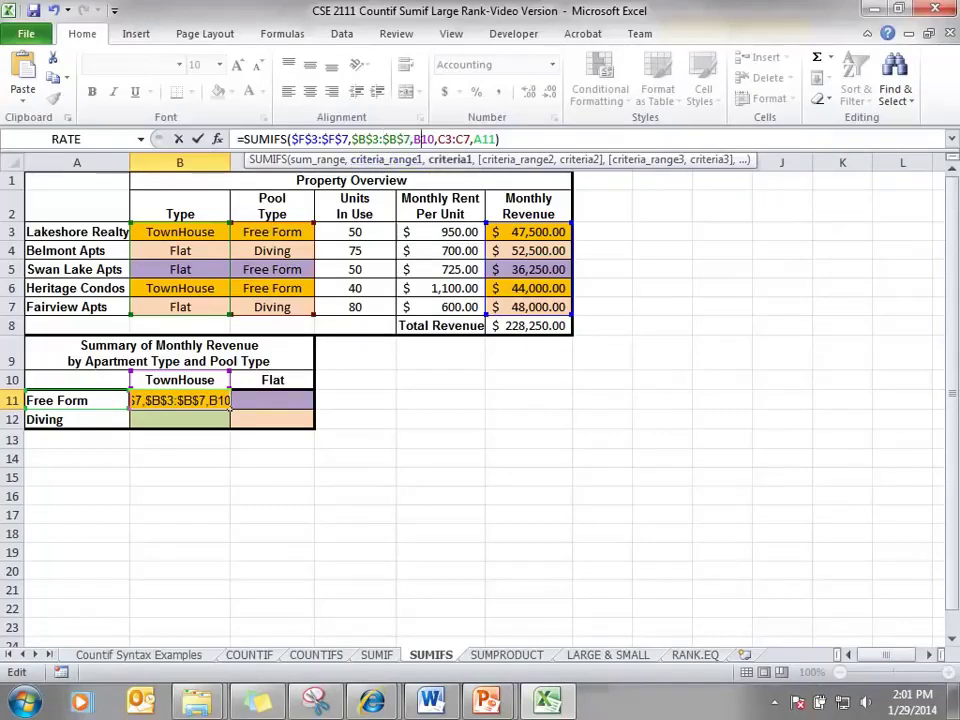
text($)
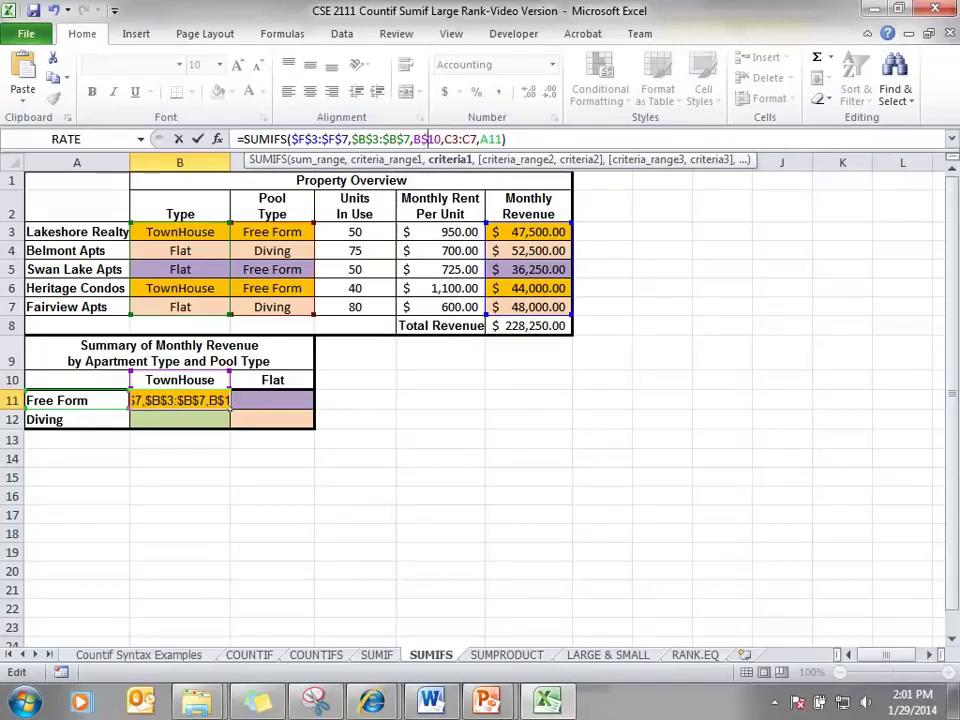
click(450, 139)
drag(444, 139, 478, 139)
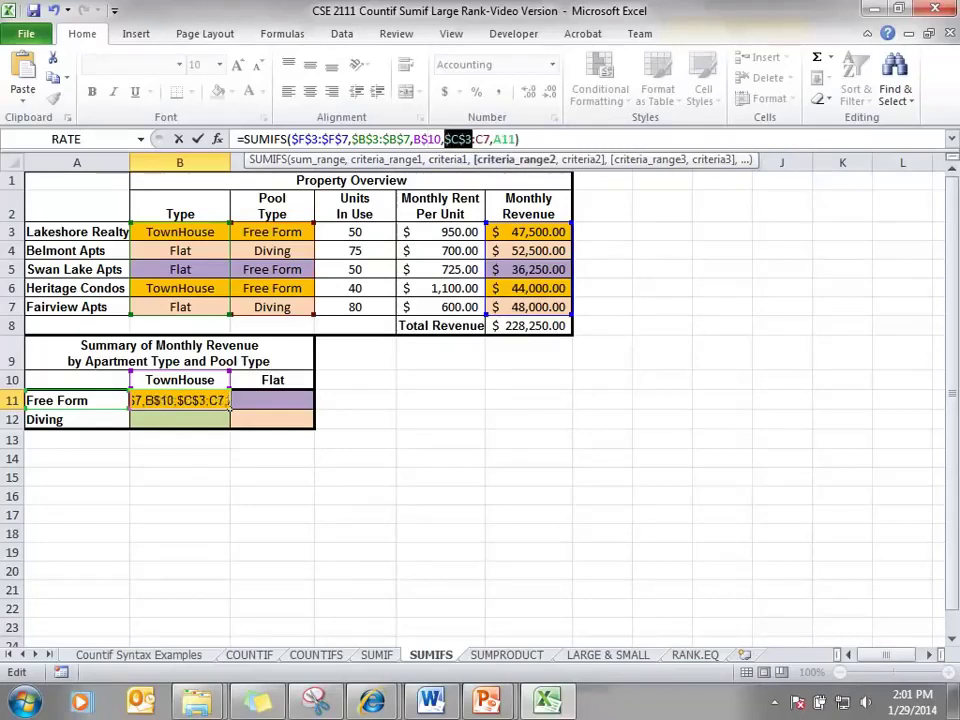
key(F4)
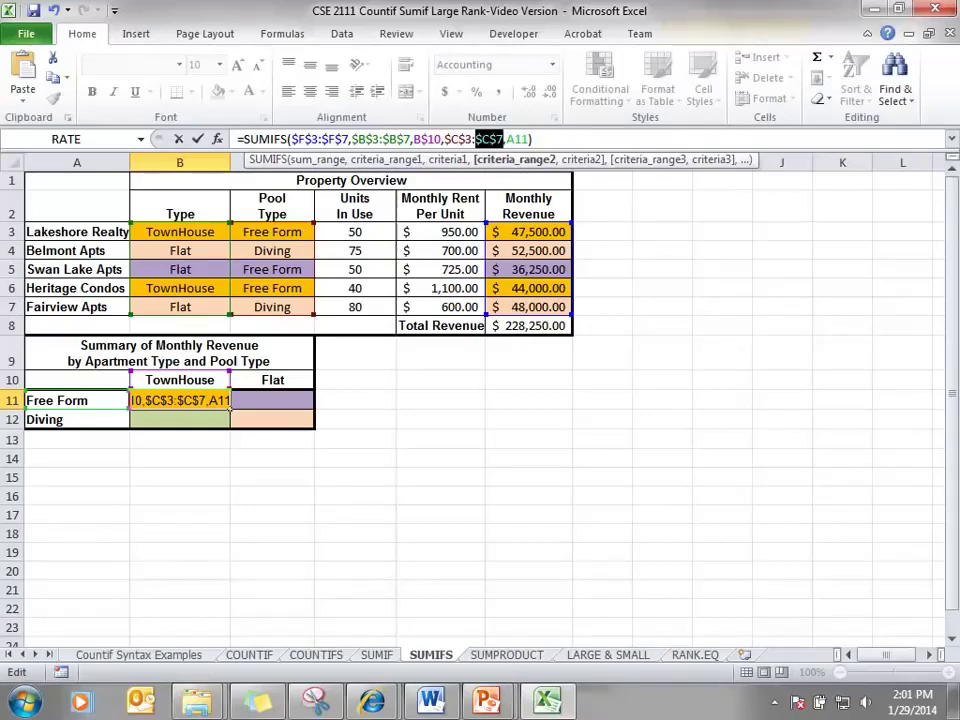
click(518, 139)
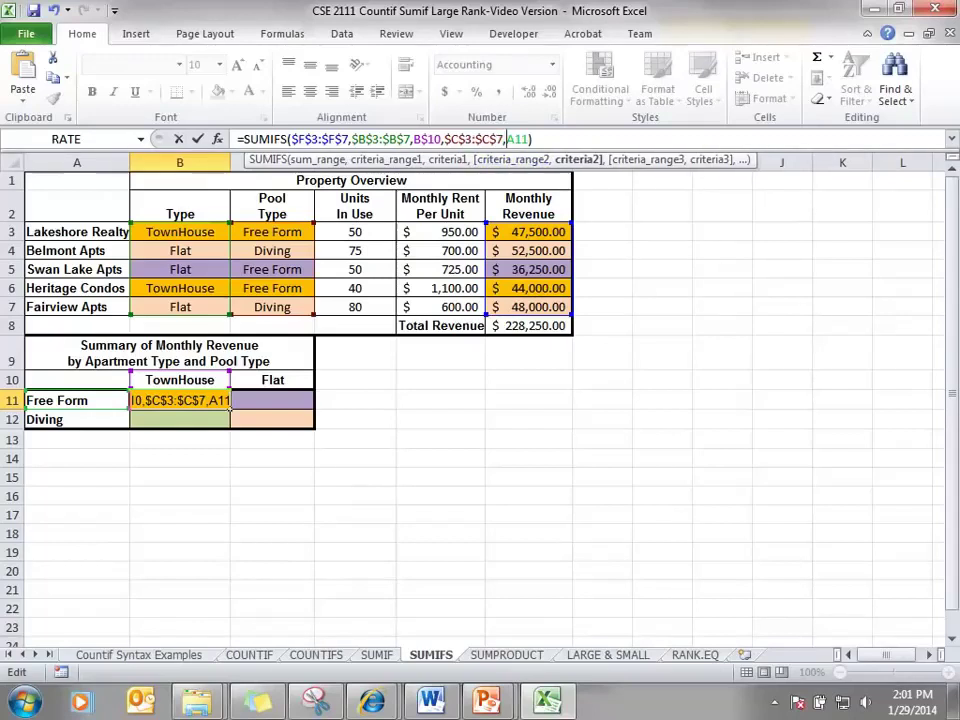
text($)
key(Return)
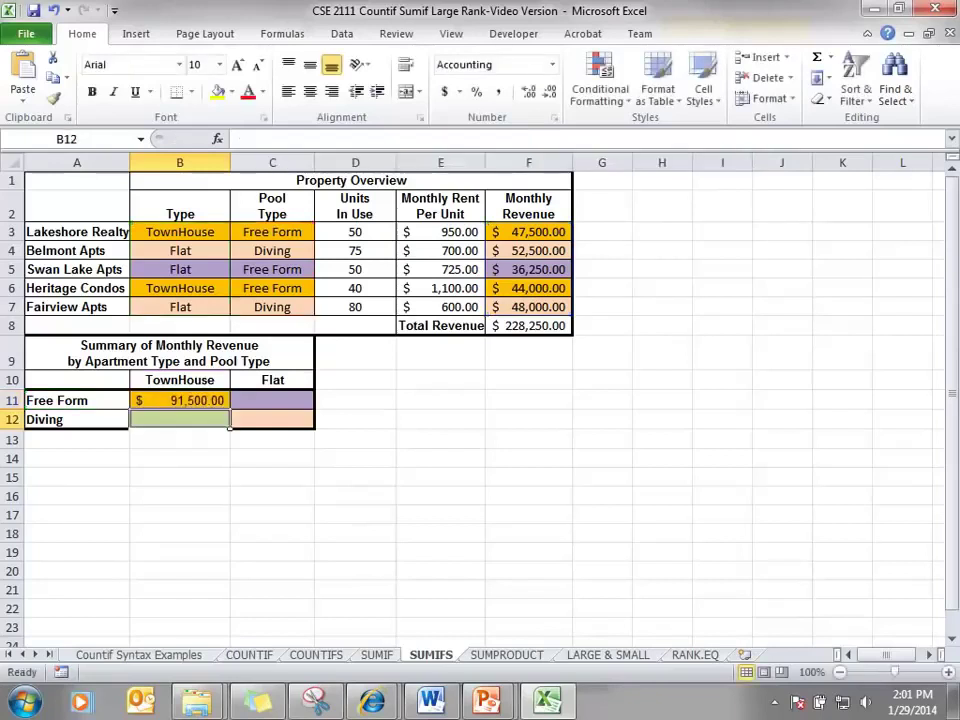
- Fill B11's formula across B11:C12 using Fill Without Formatting
click(180, 400)
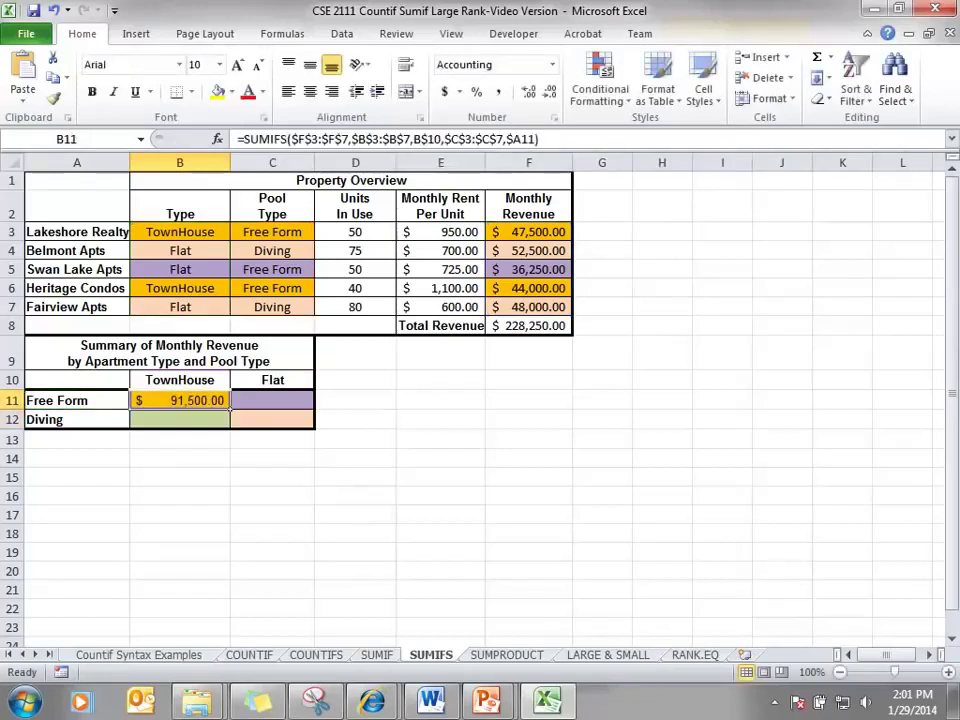
drag(230, 409, 317, 429)
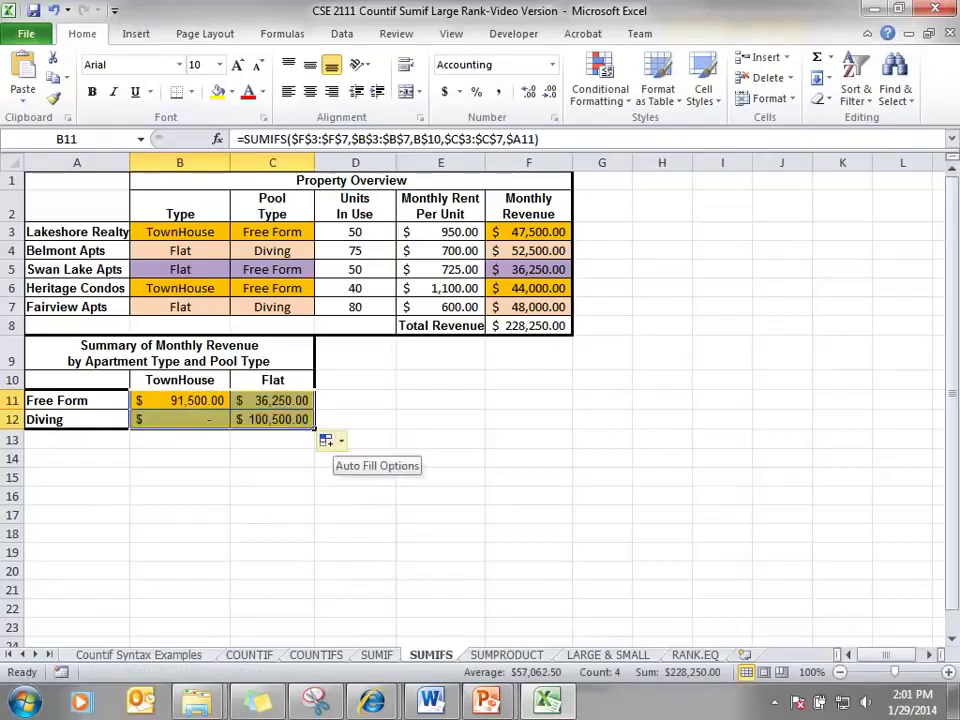
click(336, 440)
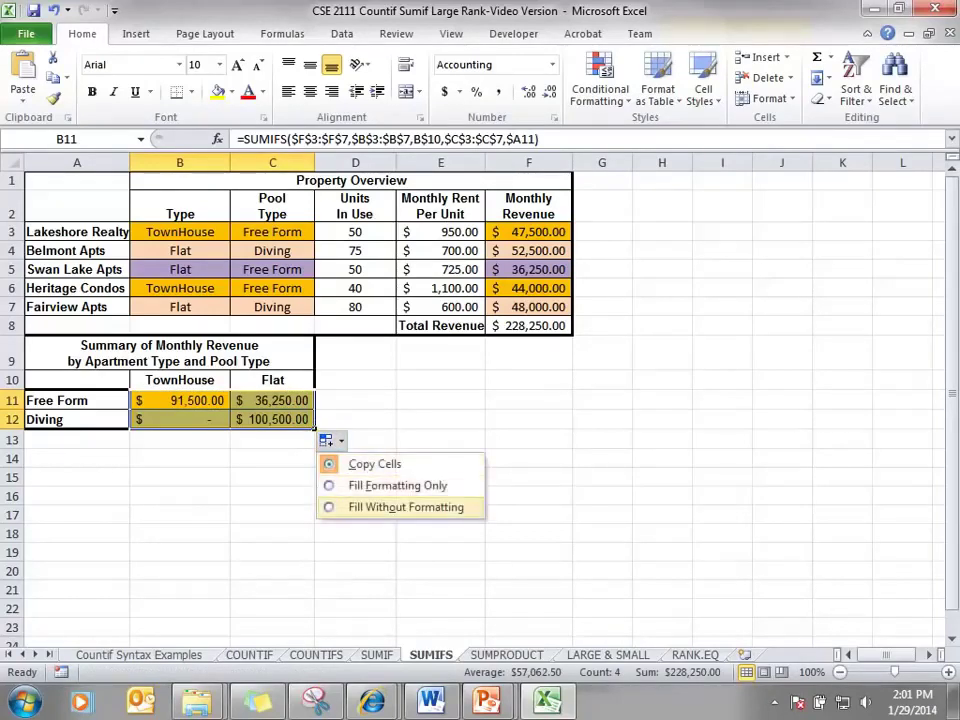
click(406, 507)
click(528, 533)
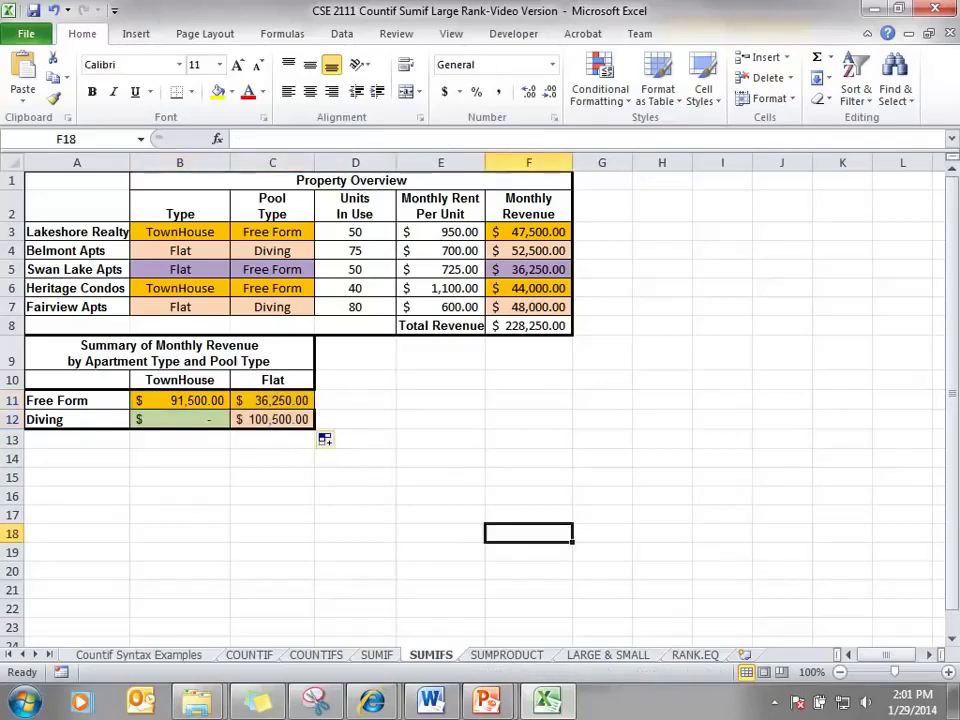